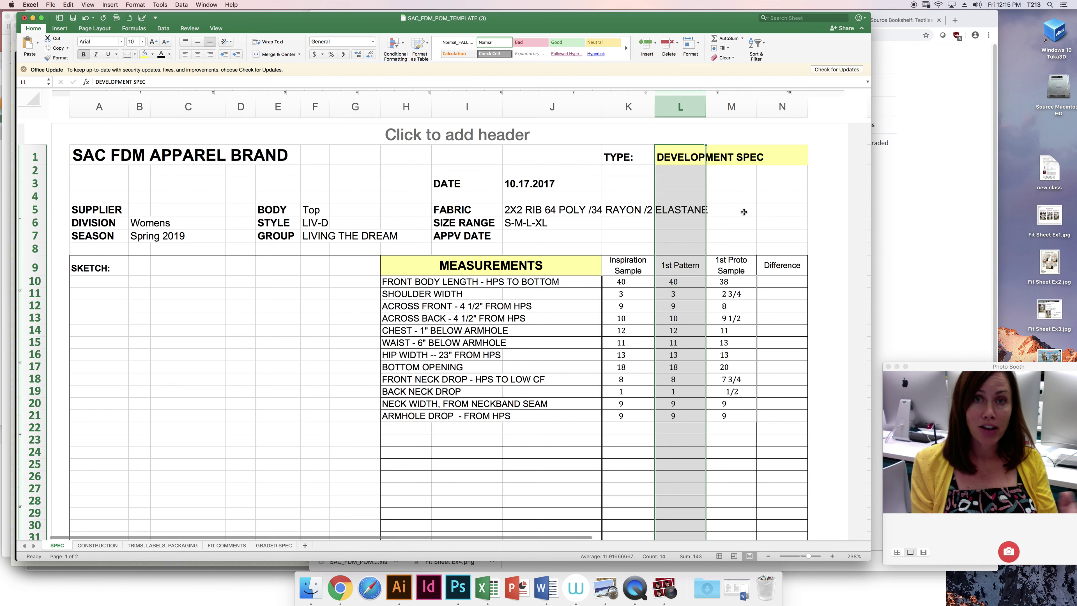
{"action": "left_click", "coordinate": [734, 104]}
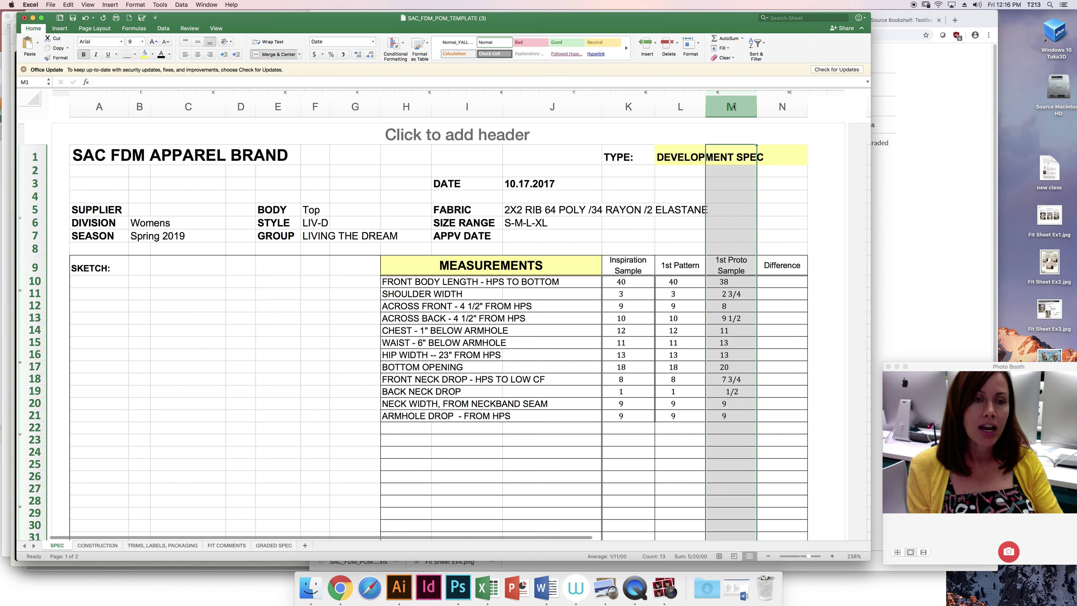
{"action": "left_click", "coordinate": [782, 281]}
{"action": "left_click", "coordinate": [784, 266]}
{"action": "left_click", "coordinate": [783, 281]}
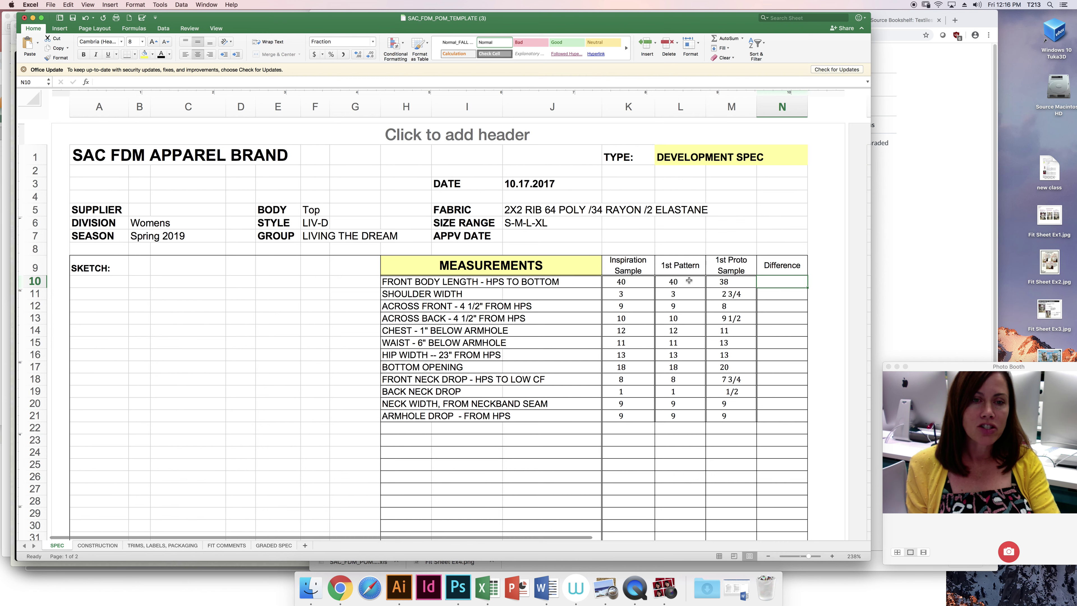
Enter 2 as the front body length difference in cell N10.
{"action": "left_click", "coordinate": [677, 283]}
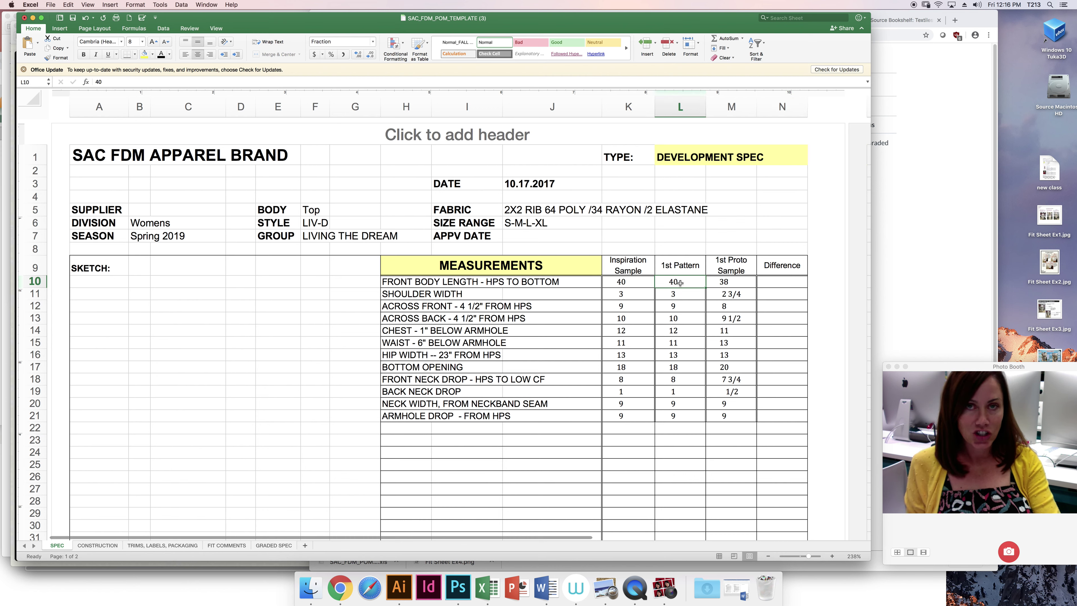
{"action": "left_click", "coordinate": [746, 283]}
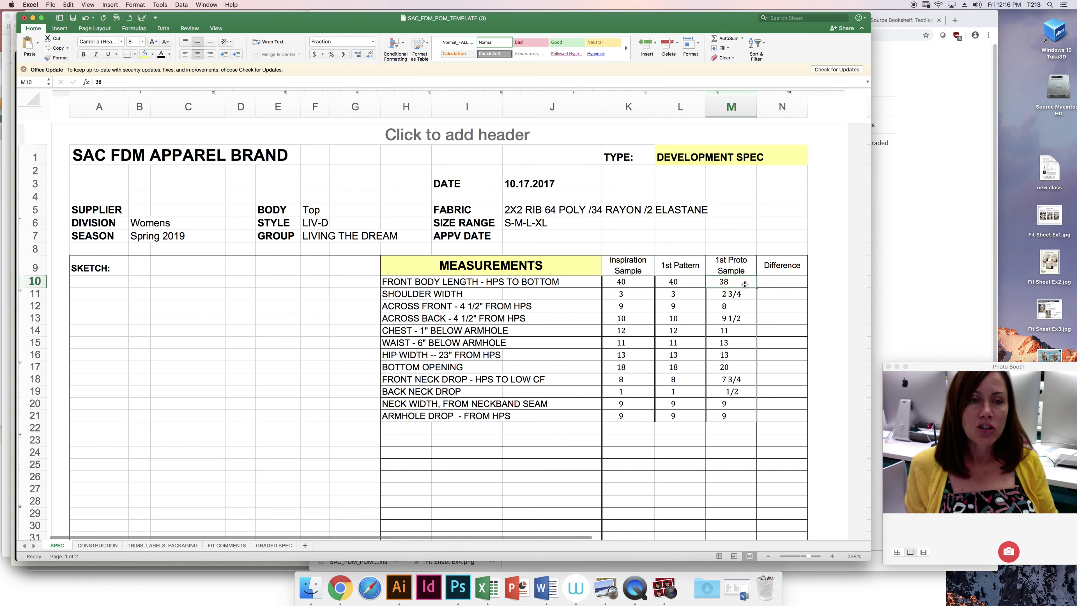
{"action": "left_click", "coordinate": [779, 282]}
{"action": "type", "text": "2"}
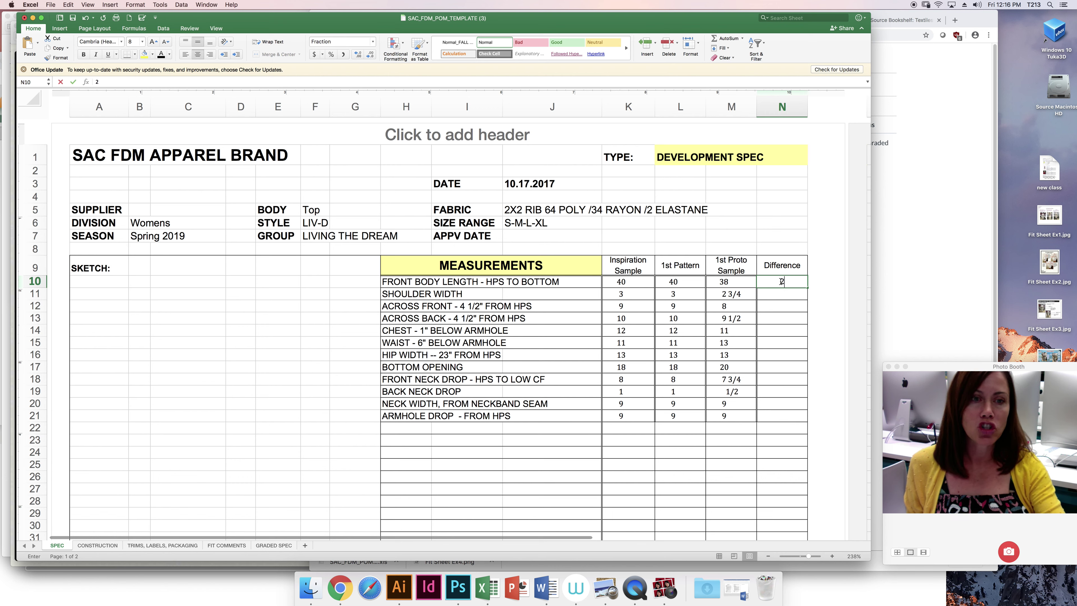
{"action": "left_click", "coordinate": [785, 320]}
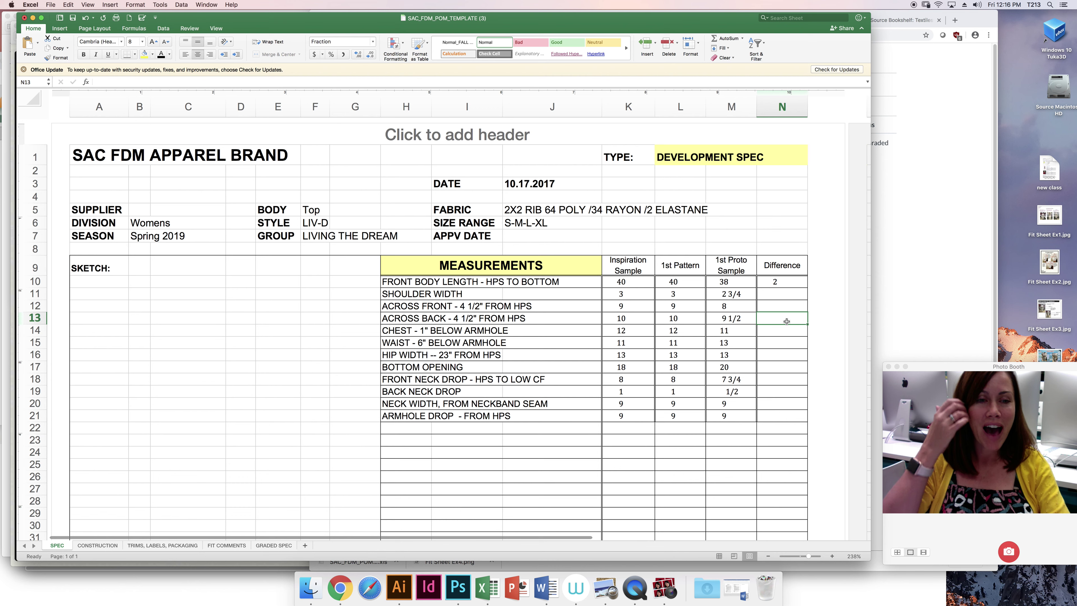
Calculate the front body length difference in N10 as 1st Pattern minus 1st Proto Sample with the formula =L10-M10.
{"action": "left_click", "coordinate": [777, 282]}
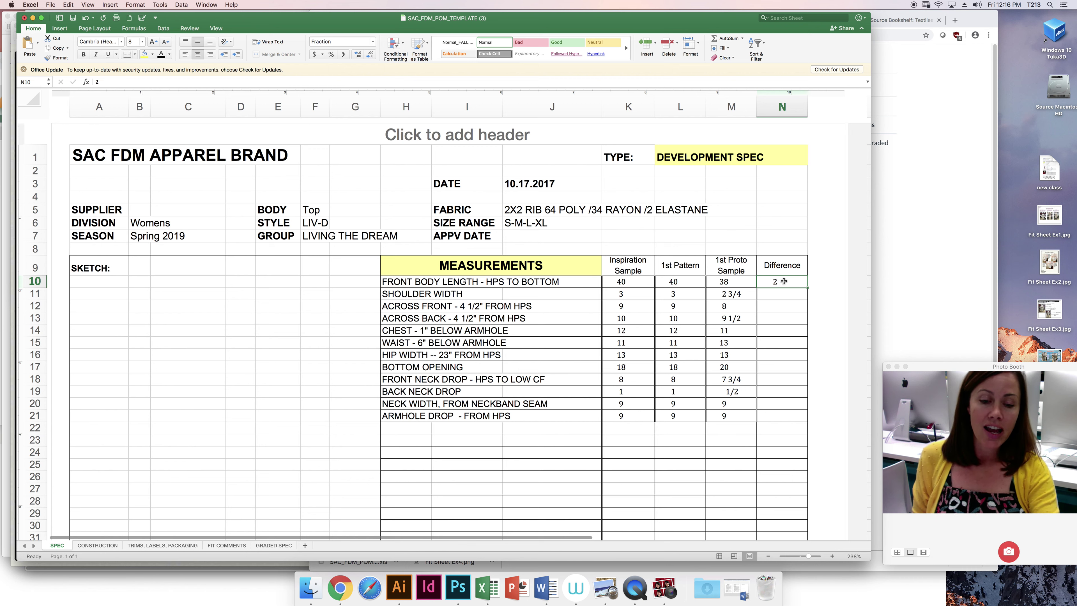
{"action": "type", "text": "="}
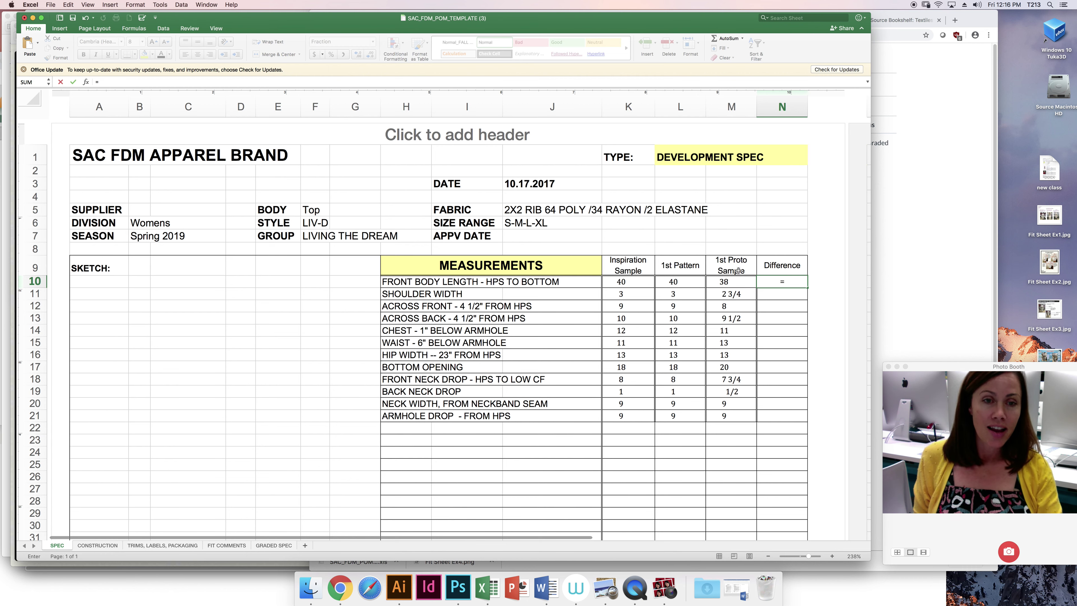
{"action": "left_click", "coordinate": [687, 282]}
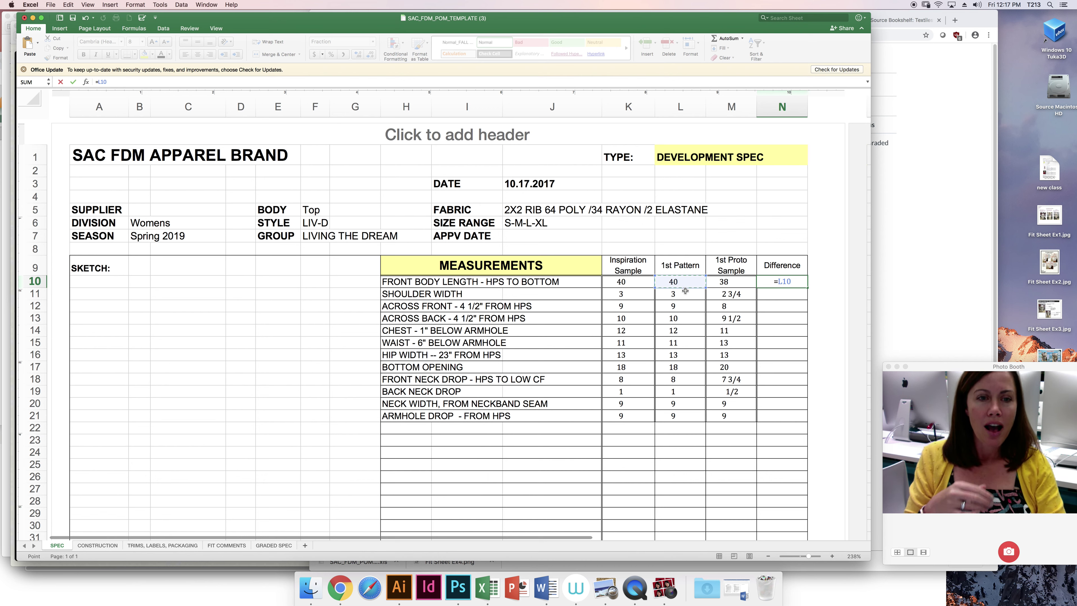
{"action": "type", "text": "-"}
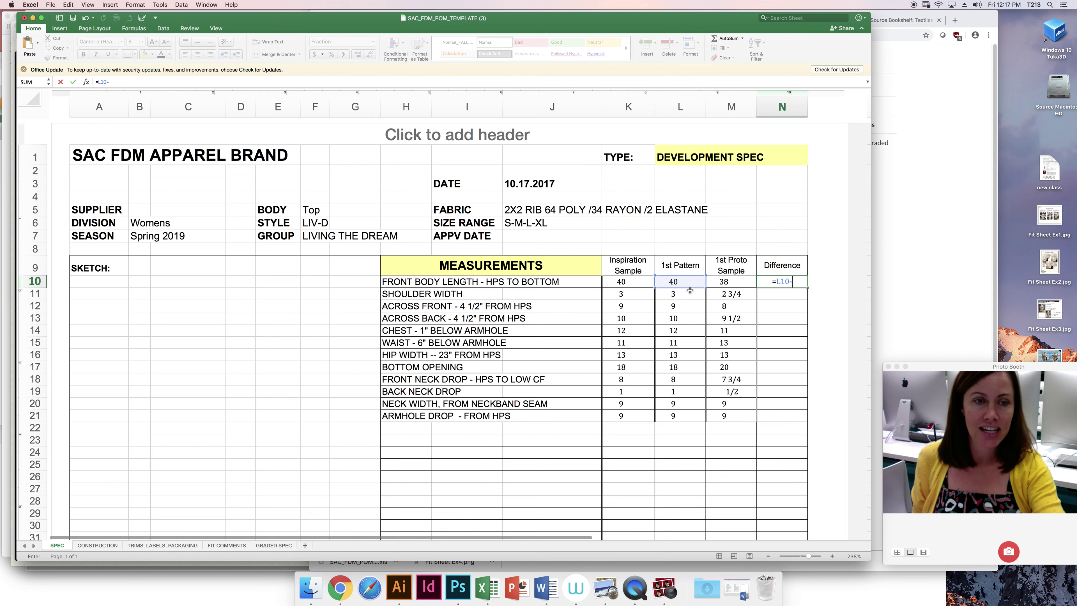
{"action": "left_click", "coordinate": [721, 282]}
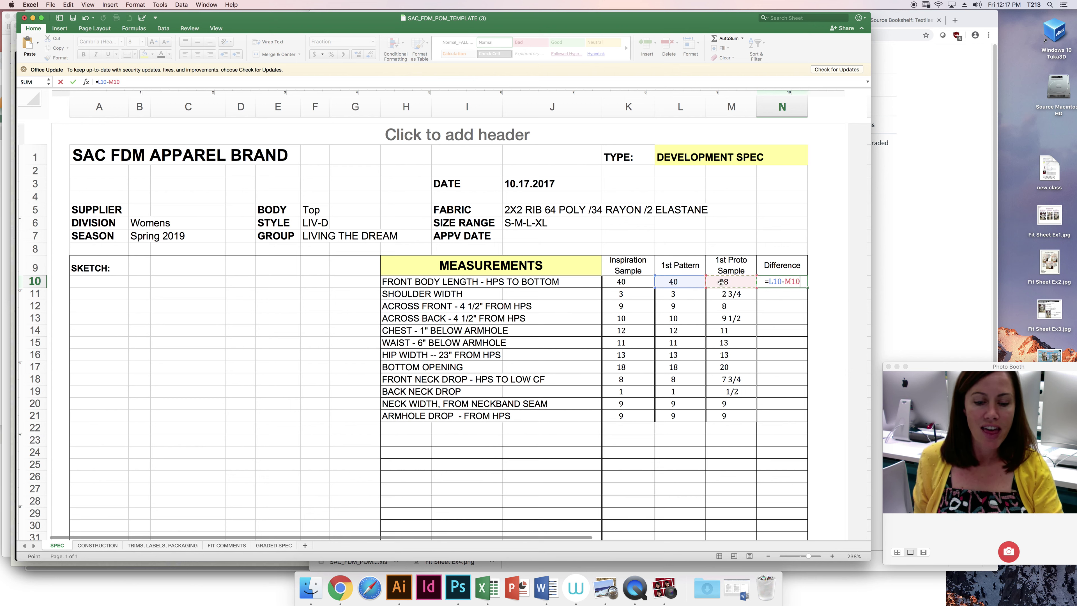
{"action": "key", "text": "Return"}
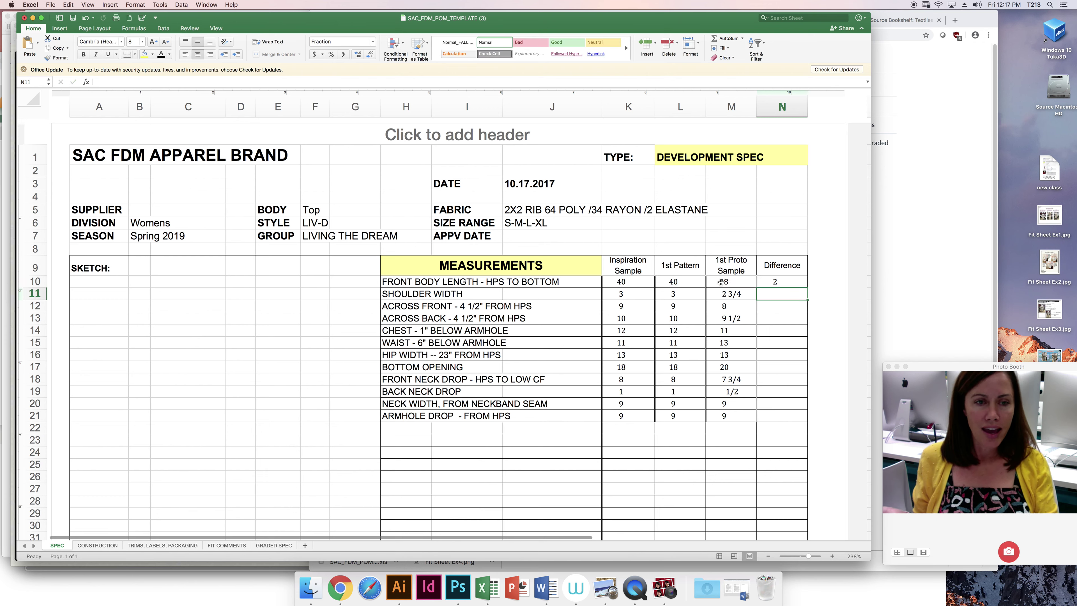
{"action": "left_click", "coordinate": [783, 282]}
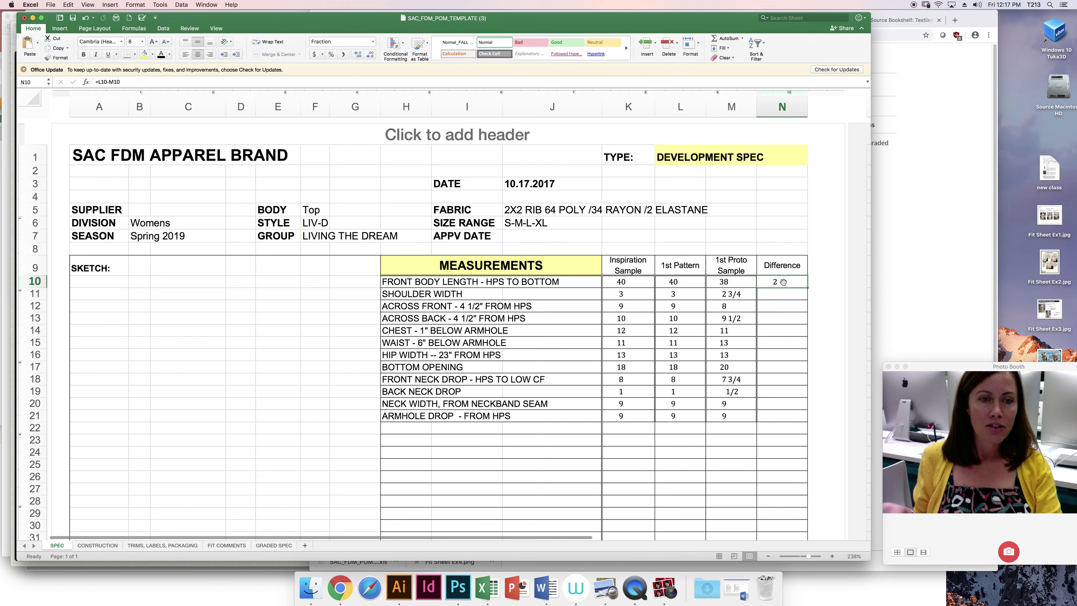
{"action": "left_click_drag", "start_coordinate": [94, 83], "coordinate": [135, 84]}
{"action": "type", "text": "="}
{"action": "left_click", "coordinate": [684, 343]}
{"action": "key", "text": "super+z"}
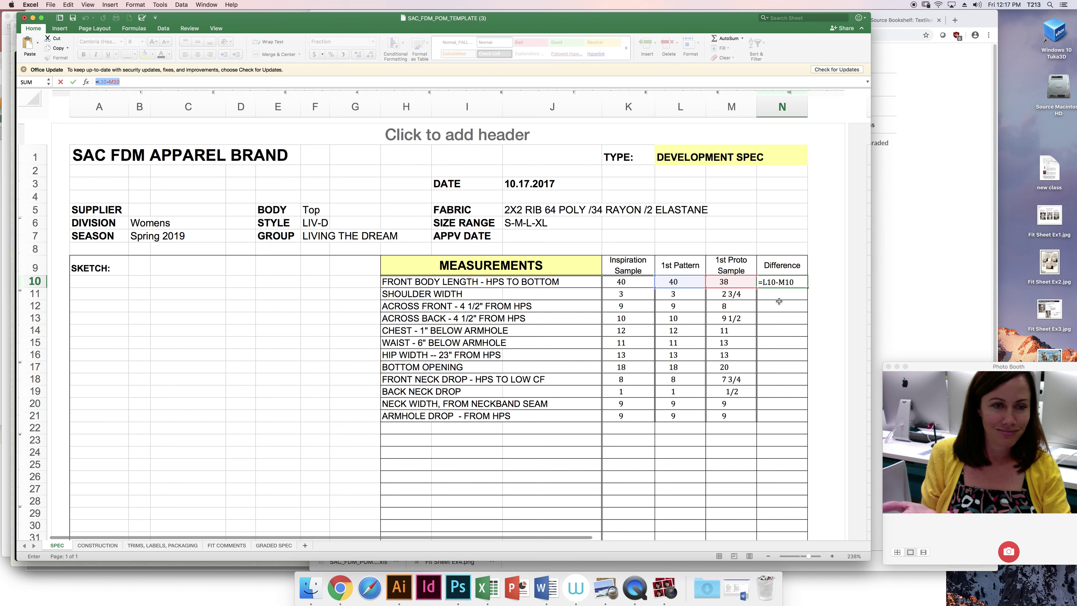
{"action": "key", "text": "Return"}
Copy the difference formula from N10 into the shoulder width row at N11.
{"action": "left_click", "coordinate": [784, 283]}
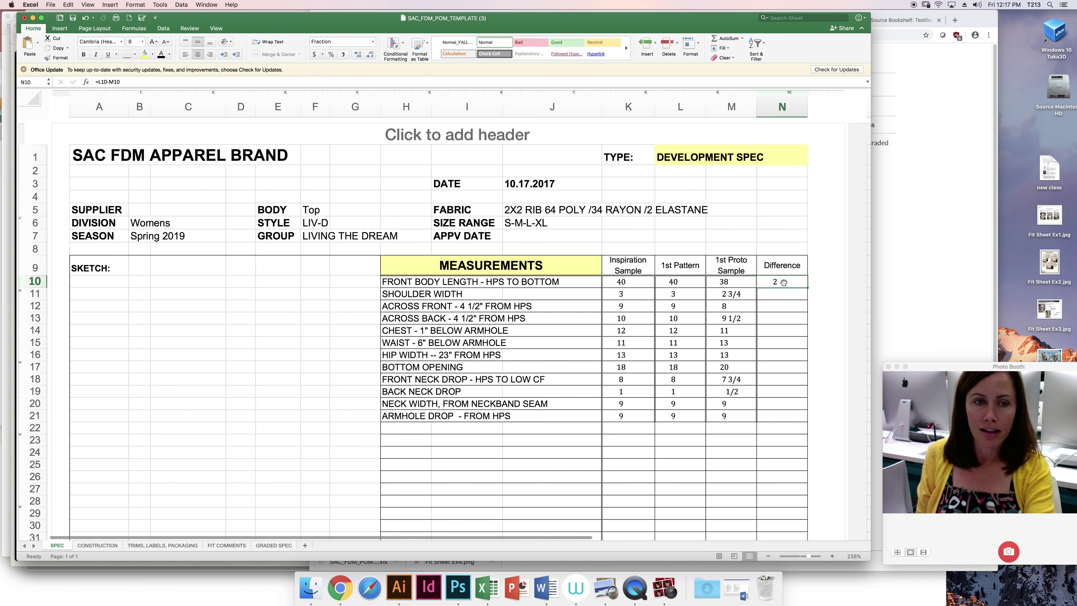
{"action": "key", "text": "super+c"}
{"action": "left_click", "coordinate": [780, 295]}
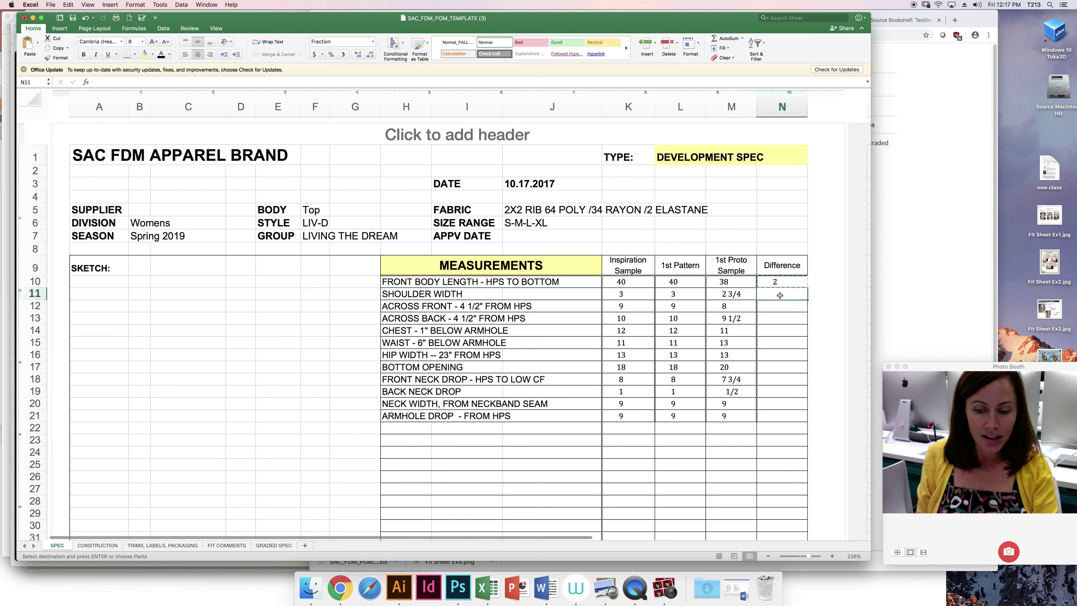
{"action": "key", "text": "super+v"}
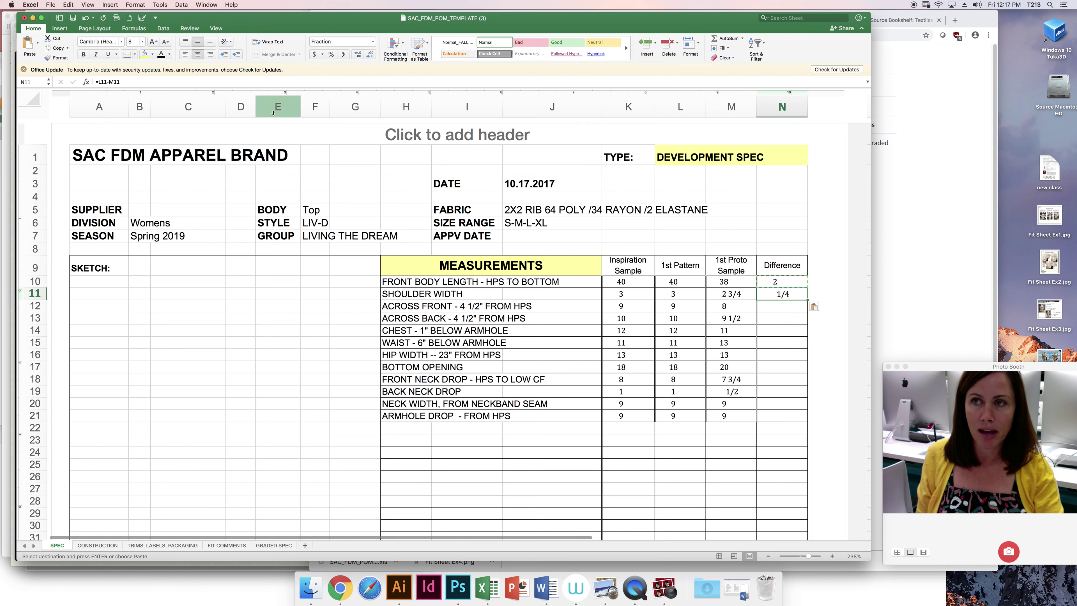
{"action": "left_click", "coordinate": [69, 5]}
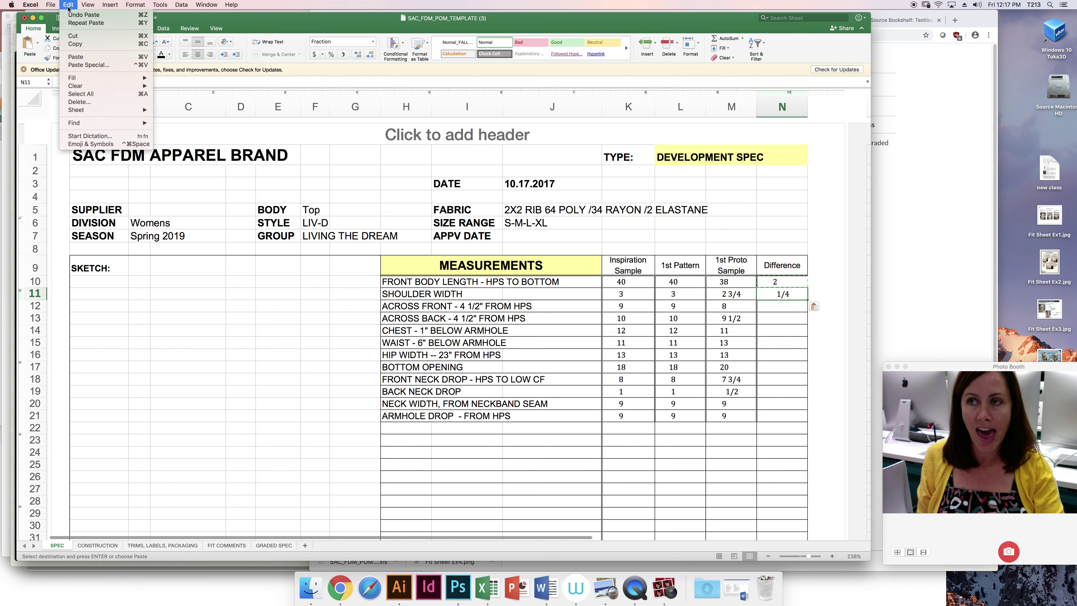
{"action": "left_click", "coordinate": [68, 5]}
Fill the difference formulas in N10:N11 down through the armhole drop row, N21.
{"action": "left_click", "coordinate": [785, 294]}
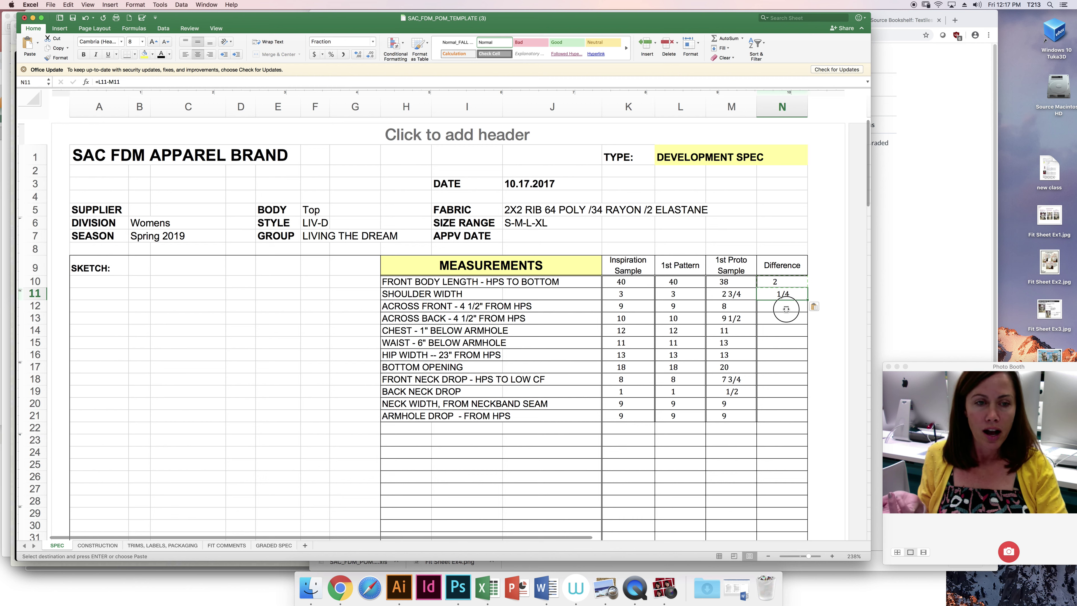
{"action": "left_click_drag", "start_coordinate": [782, 282], "coordinate": [790, 296]}
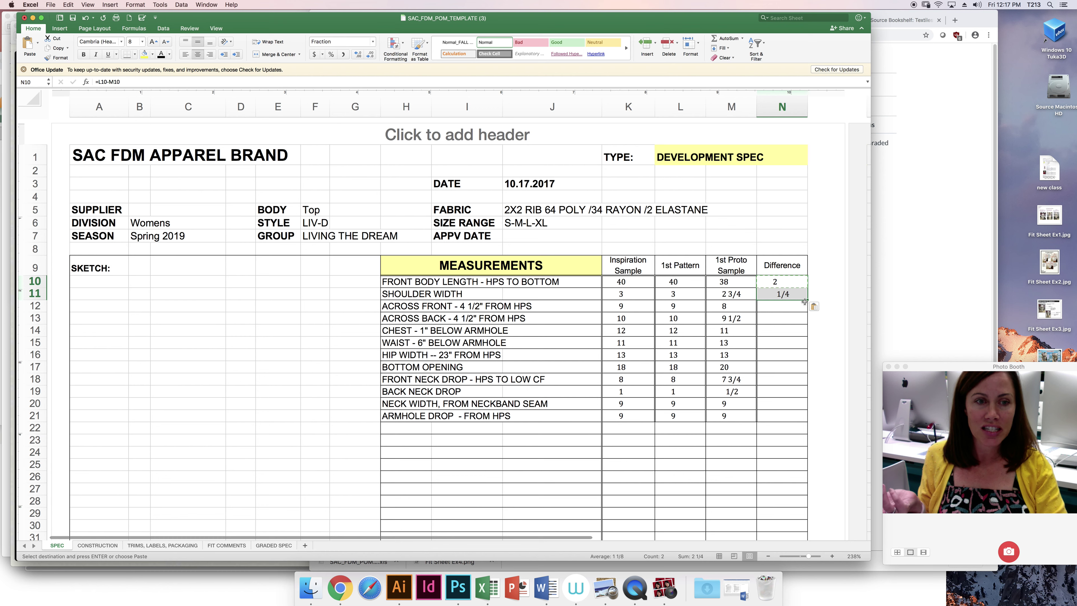
{"action": "left_click_drag", "start_coordinate": [807, 300], "coordinate": [799, 424]}
{"action": "left_click", "coordinate": [775, 463]}
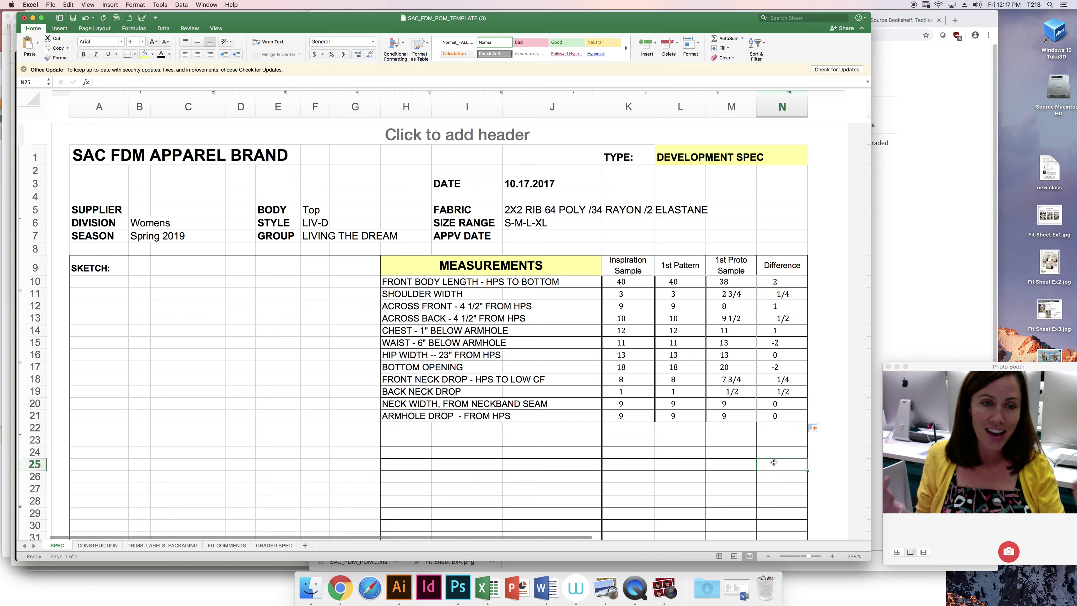
Apply the Neutral cell style to the front body length, across front and across back differences in N10, N12 and N13.
{"action": "left_click", "coordinate": [776, 283]}
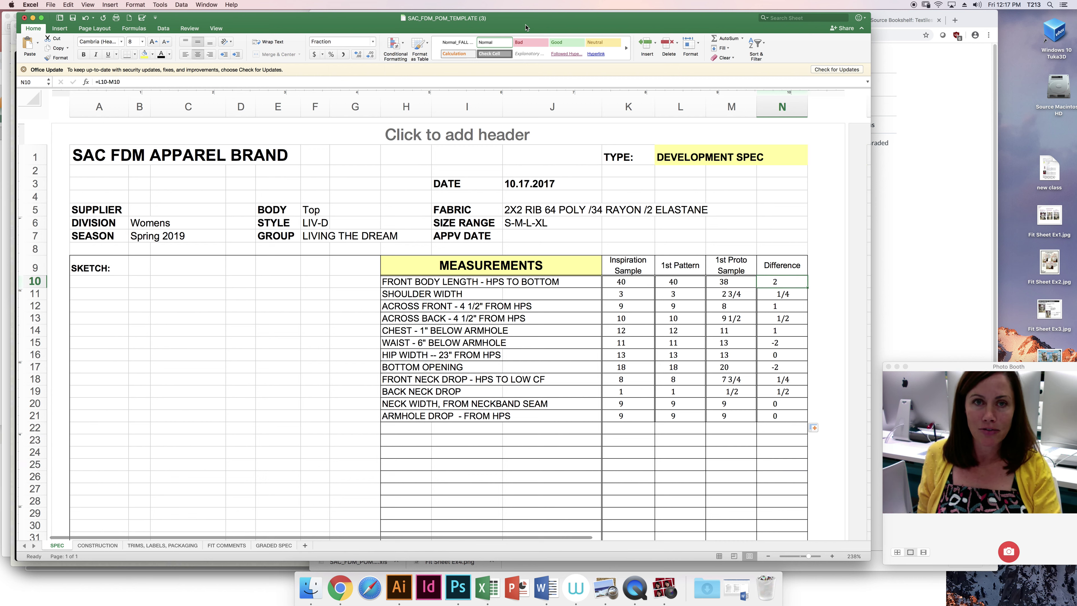
{"action": "left_click", "coordinate": [602, 42]}
{"action": "left_click", "coordinate": [797, 295]}
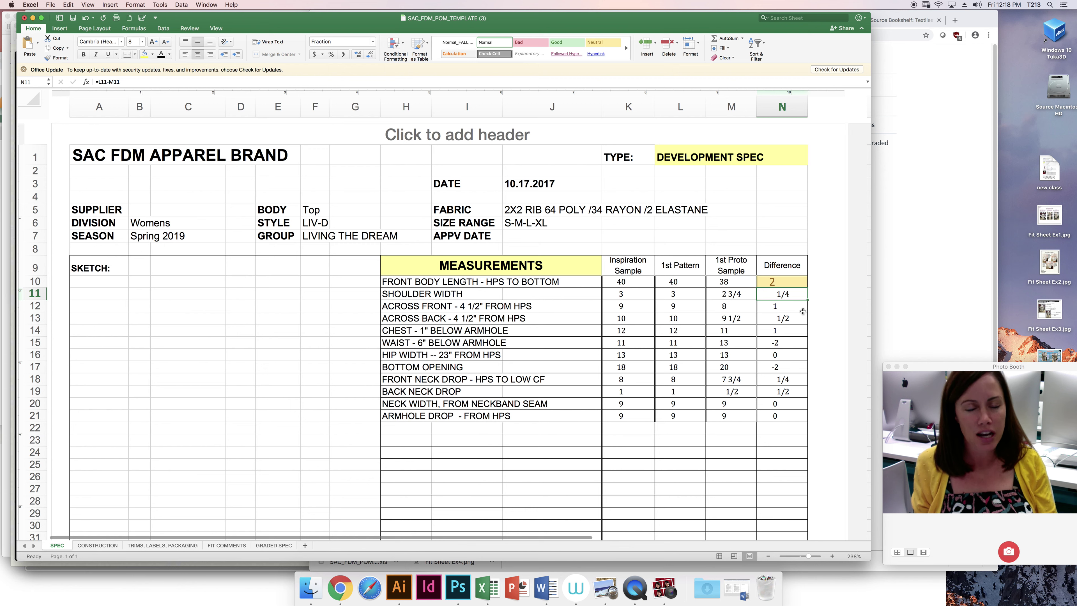
{"action": "left_click", "coordinate": [802, 310]}
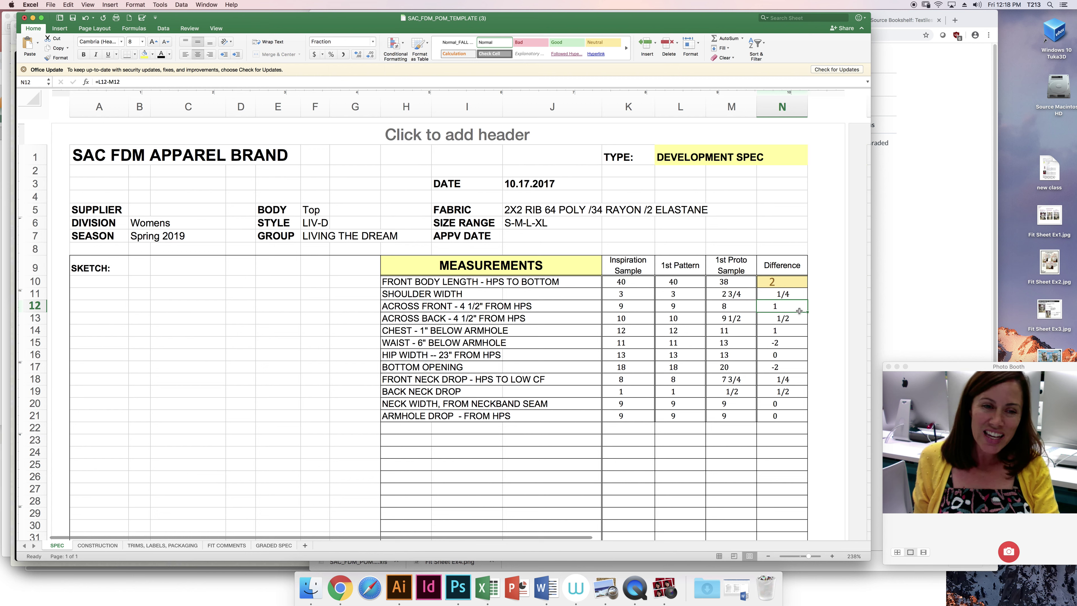
{"action": "left_click", "coordinate": [603, 42]}
{"action": "left_click", "coordinate": [796, 319]}
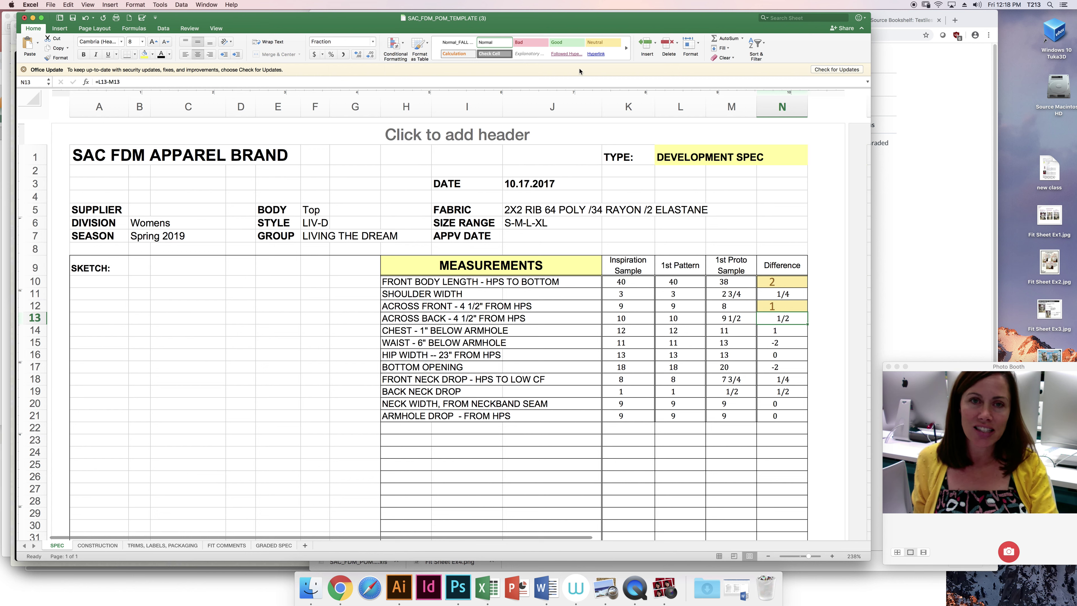
{"action": "left_click", "coordinate": [603, 42]}
Apply the Neutral cell style to the chest and waist differences in N14 and N15.
{"action": "left_click", "coordinate": [790, 332]}
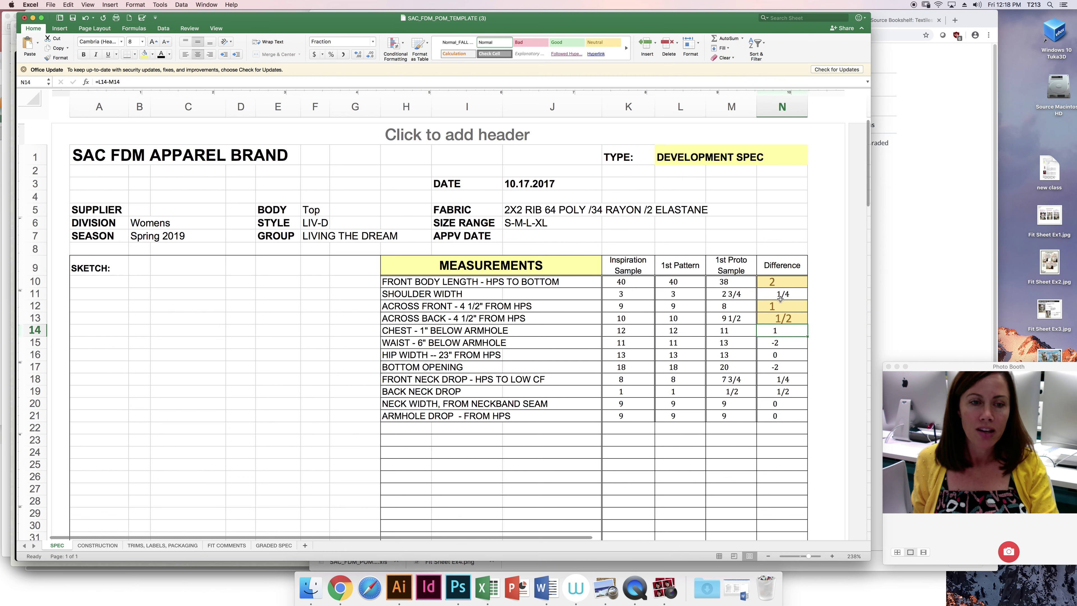
{"action": "left_click", "coordinate": [603, 42]}
{"action": "left_click", "coordinate": [777, 346]}
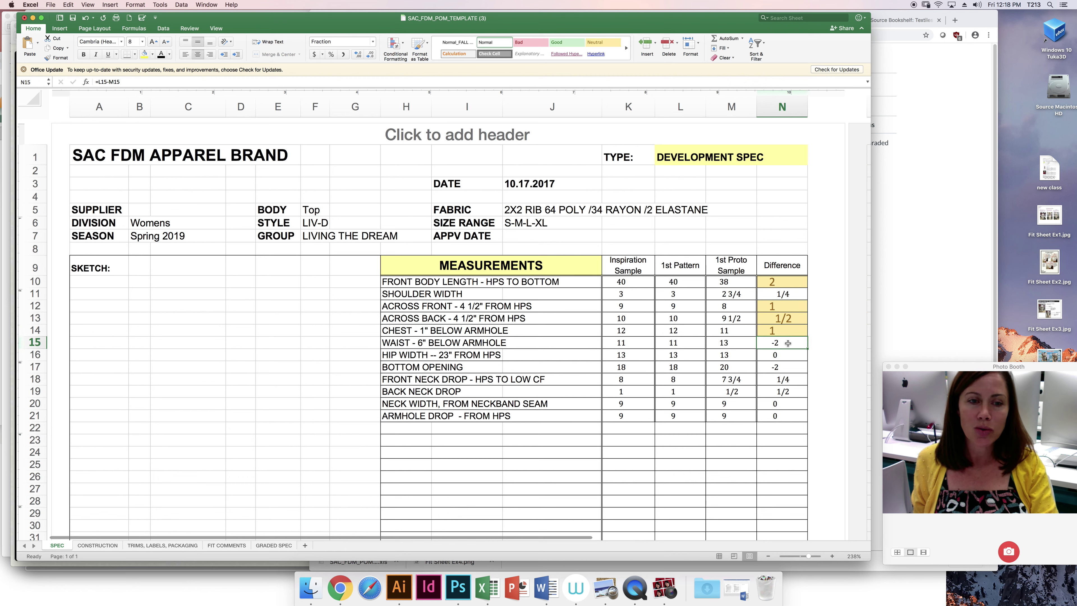
{"action": "left_click", "coordinate": [603, 41]}
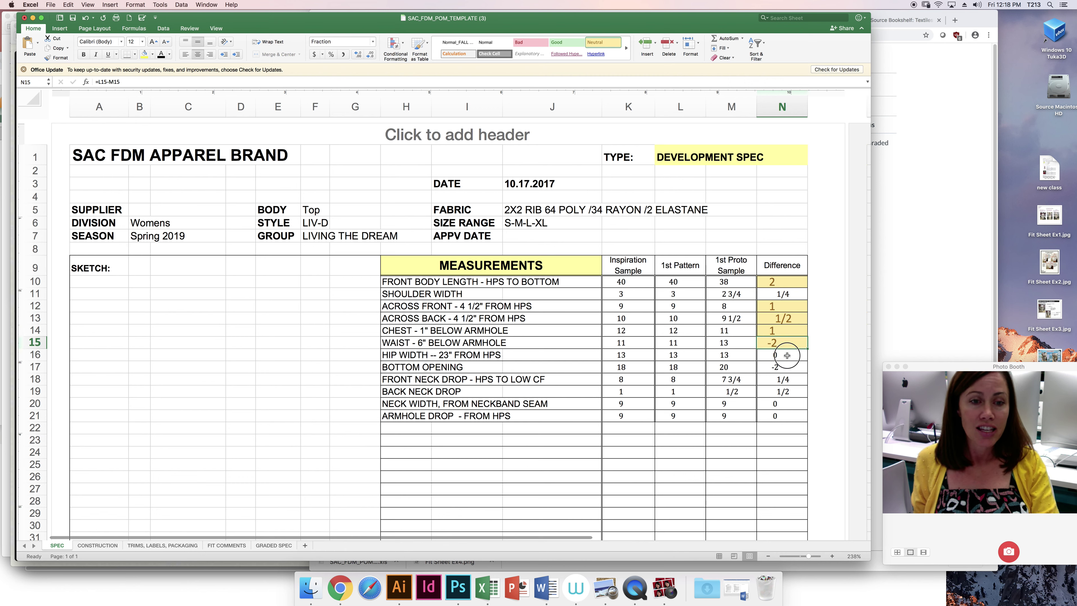
Apply the Neutral cell style to the bottom opening and back neck drop differences in N17 and N19.
{"action": "left_click", "coordinate": [784, 354]}
{"action": "left_click", "coordinate": [788, 370]}
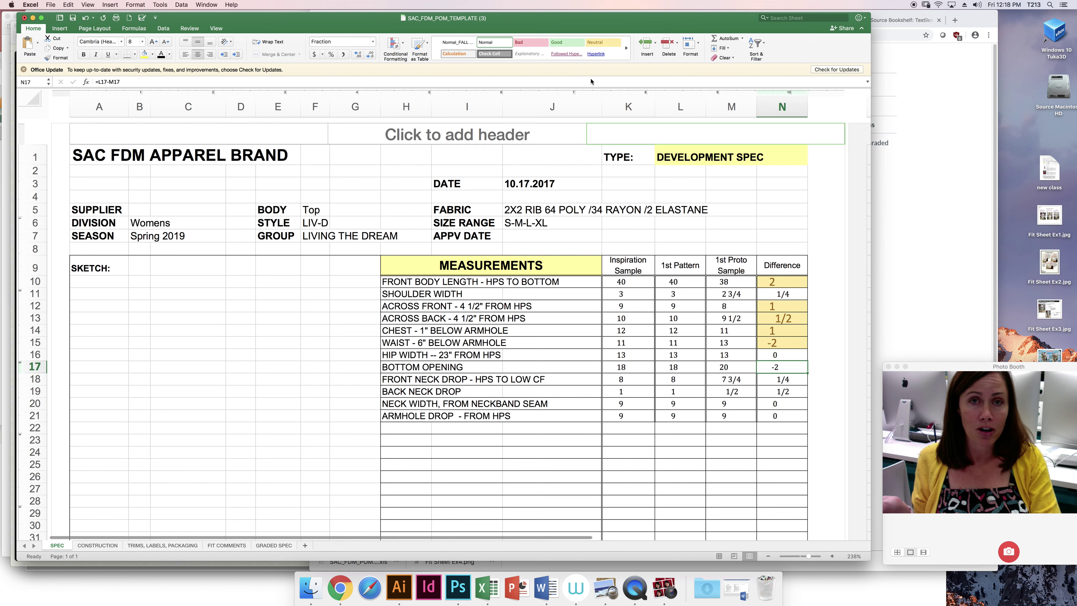
{"action": "left_click", "coordinate": [603, 42]}
{"action": "left_click", "coordinate": [791, 382]}
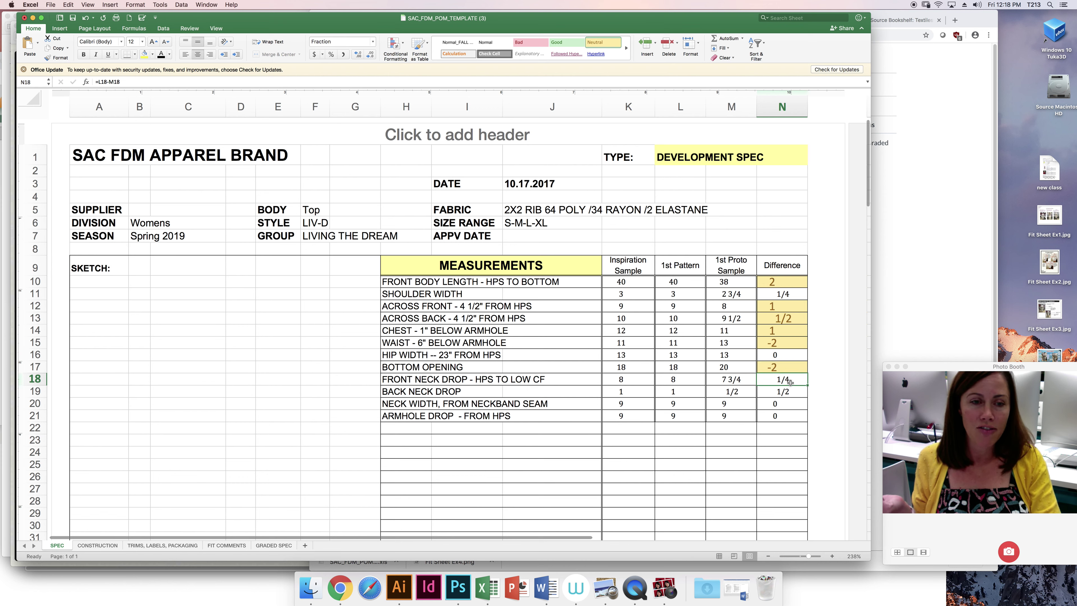
{"action": "left_click", "coordinate": [795, 392]}
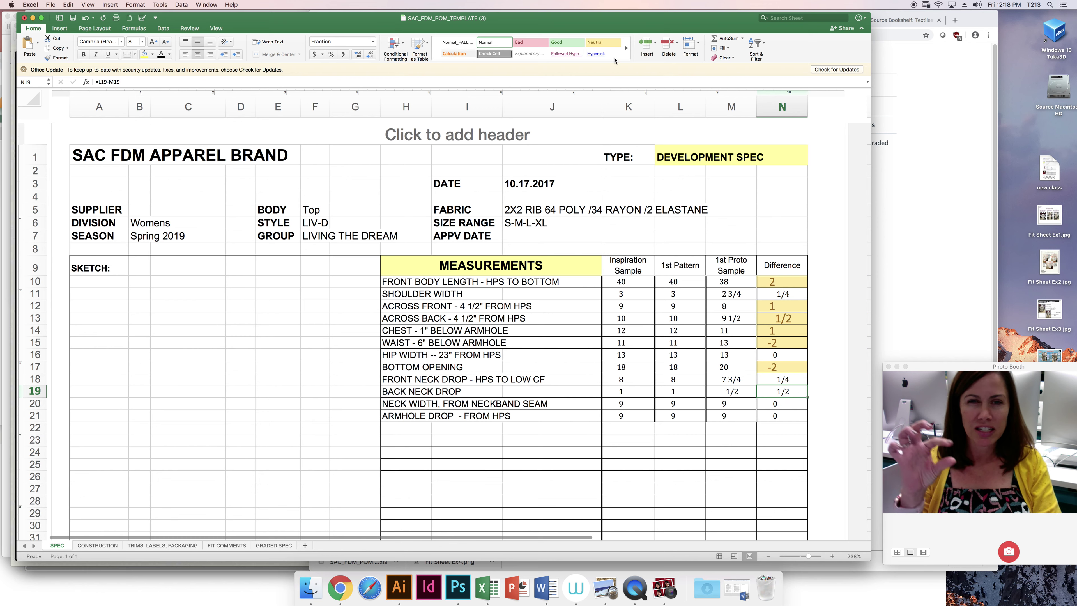
{"action": "left_click", "coordinate": [602, 42]}
{"action": "left_click", "coordinate": [785, 415]}
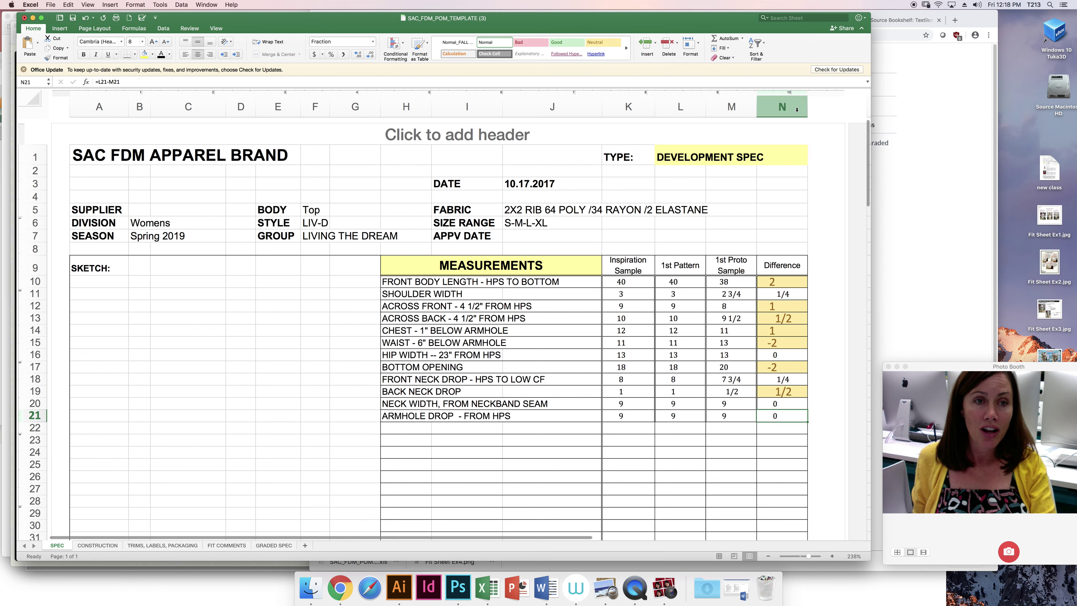
{"action": "left_click", "coordinate": [785, 266]}
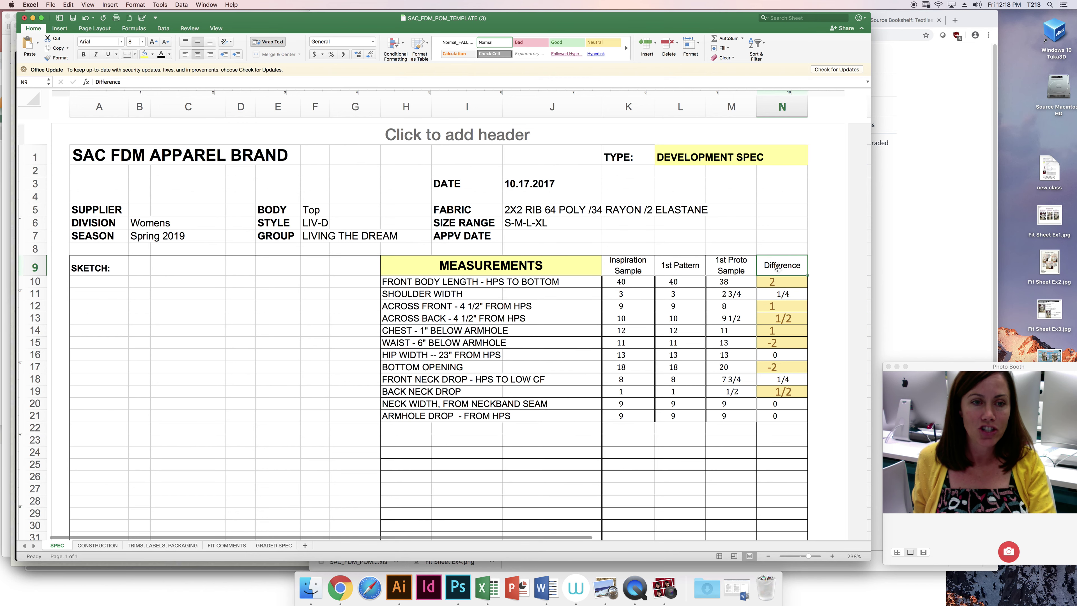
{"action": "left_click", "coordinate": [792, 342]}
{"action": "scroll", "coordinate": [793, 342], "scroll_direction": "right", "scroll_amount": 1}
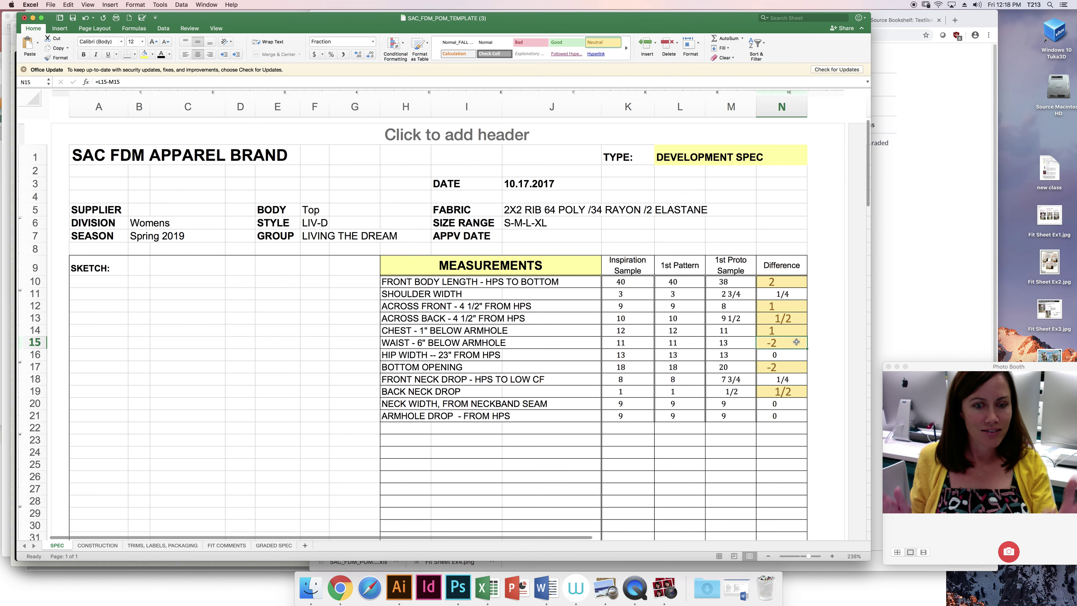